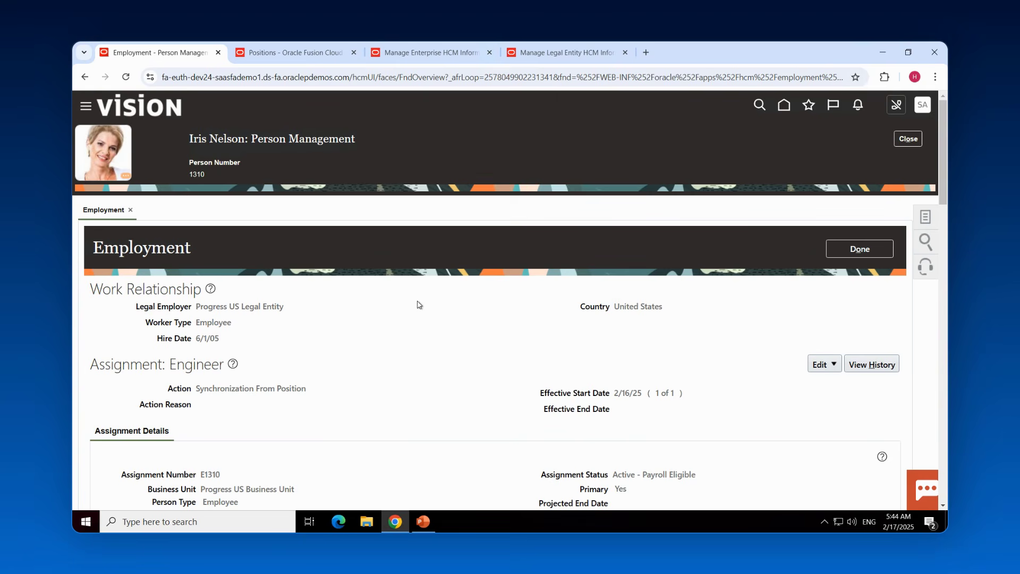
Step: Examine the job details and the position summary of the employee's Engineer assignment, and close the summary
{"action": "scroll", "coordinate": [417, 306], "scroll_direction": "down", "scroll_amount": 10}
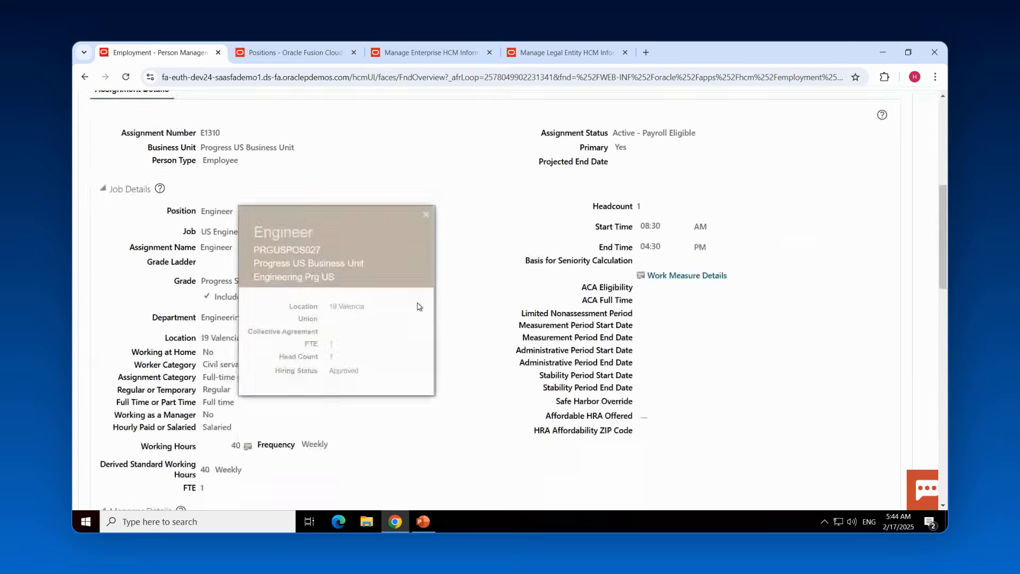
{"action": "scroll", "coordinate": [417, 306], "scroll_direction": "up", "scroll_amount": 5}
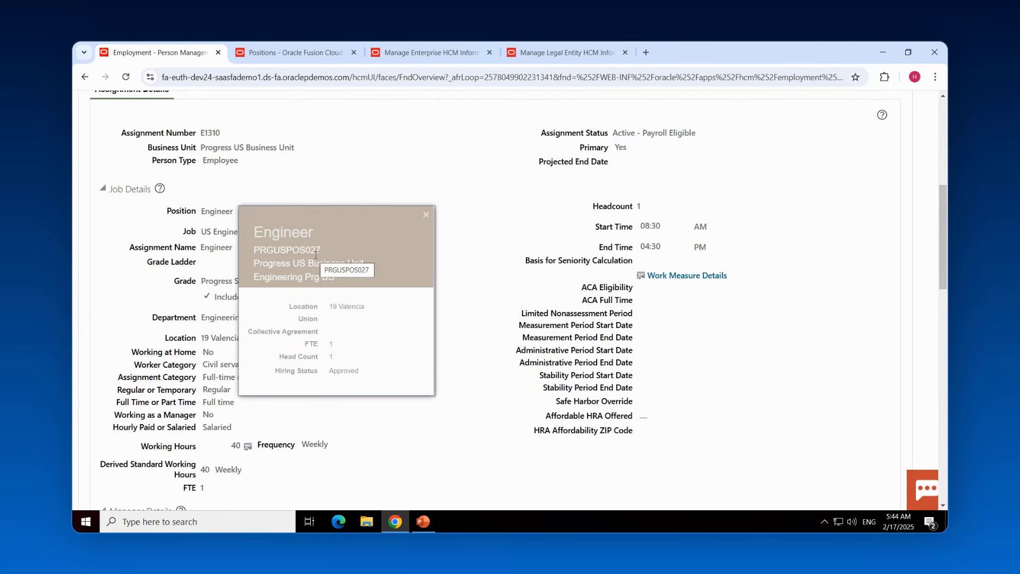
{"action": "left_click", "coordinate": [426, 215]}
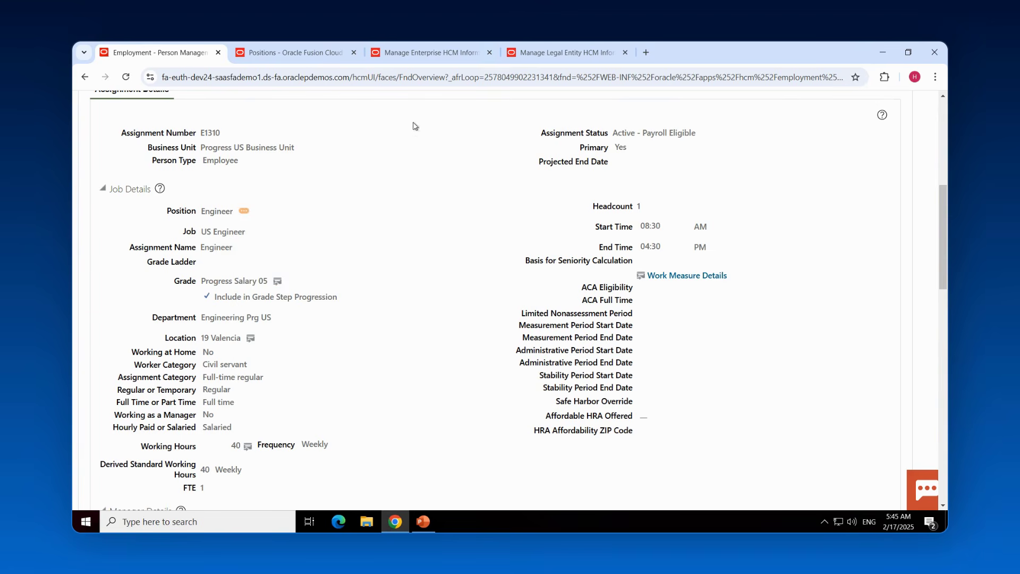
Step: Review the Position Synchronization Configuration in the HCM information of MA ENTERPRISE
{"action": "left_click", "coordinate": [438, 51]}
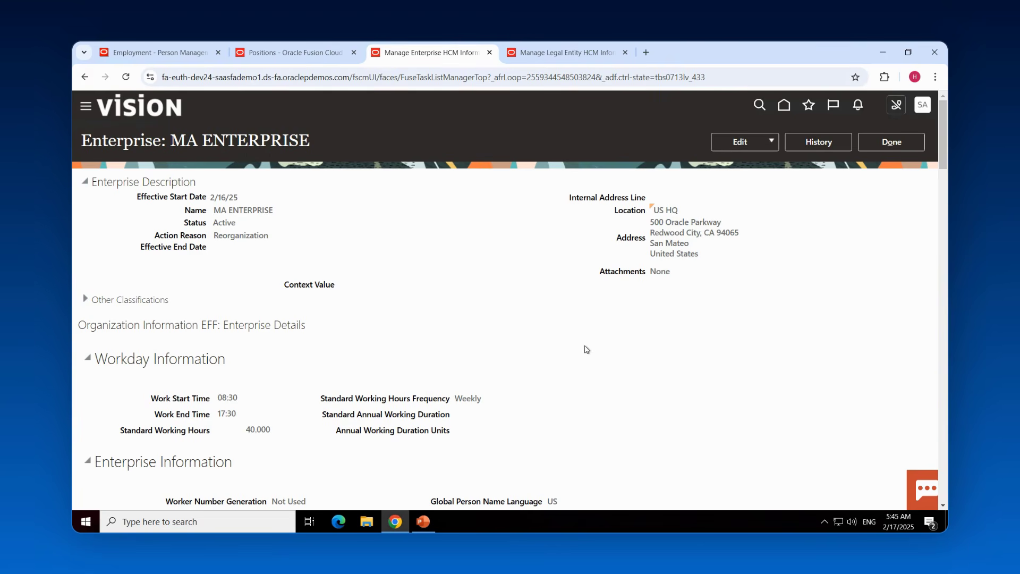
{"action": "scroll", "coordinate": [586, 349], "scroll_direction": "down", "scroll_amount": 6}
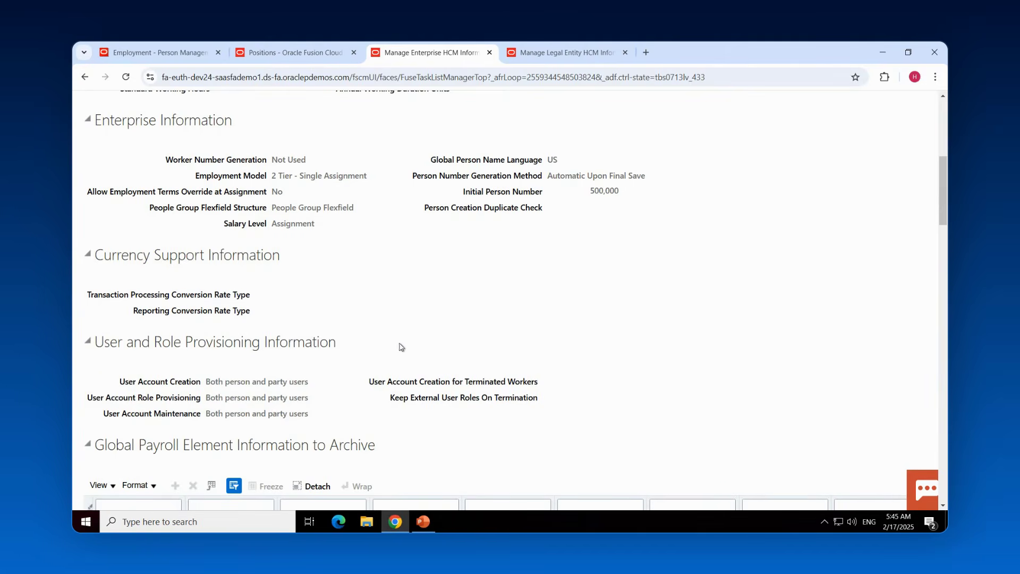
{"action": "scroll", "coordinate": [425, 340], "scroll_direction": "down", "scroll_amount": 3}
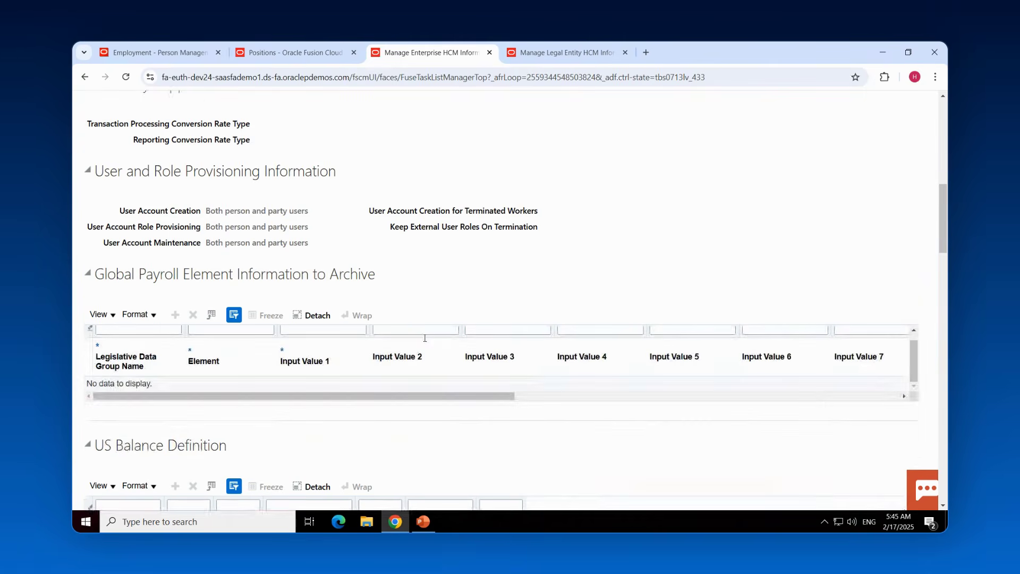
{"action": "scroll", "coordinate": [424, 338], "scroll_direction": "down", "scroll_amount": 5}
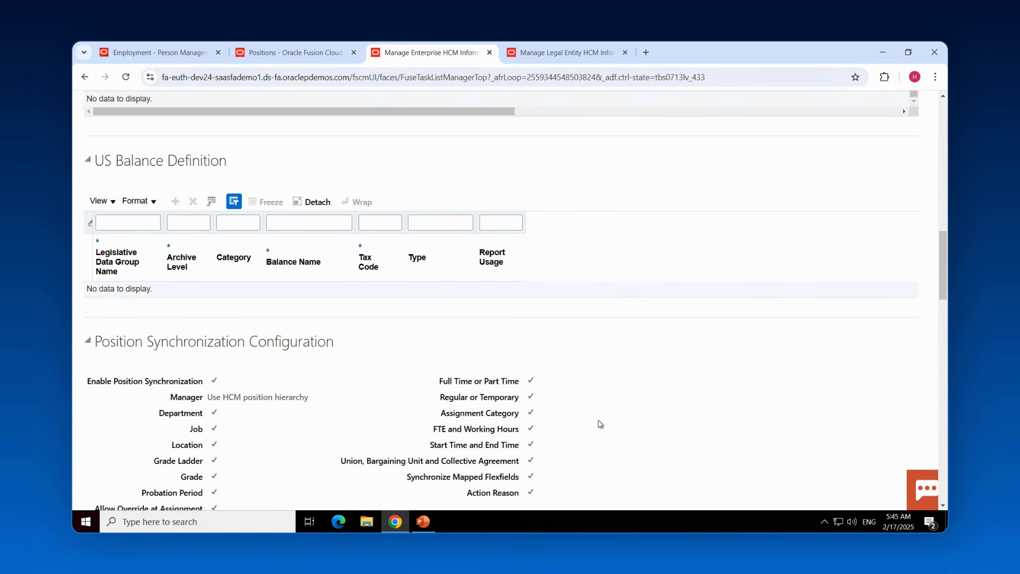
{"action": "scroll", "coordinate": [599, 425], "scroll_direction": "down", "scroll_amount": 3}
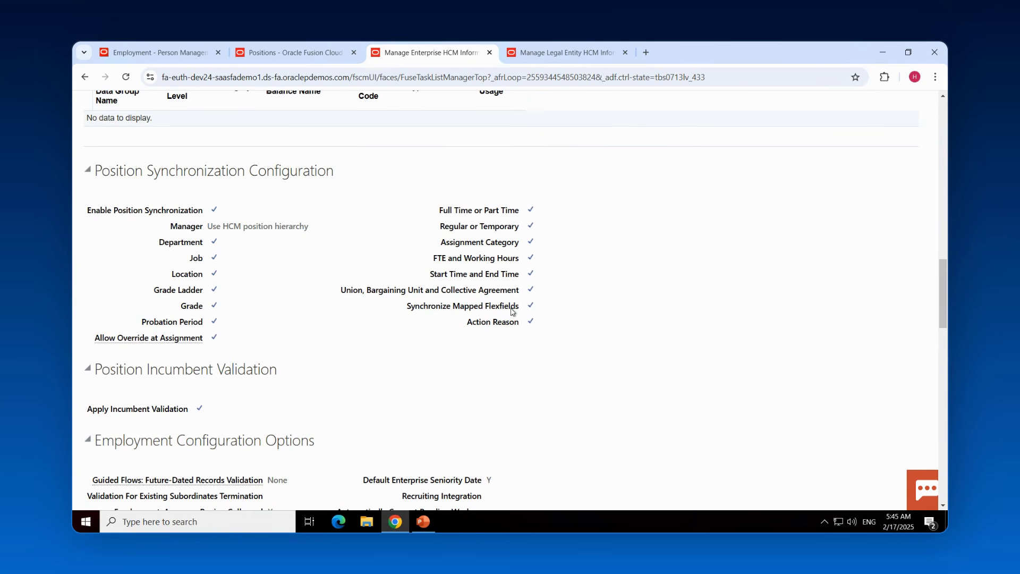
Step: Compare the position synchronization settings of Progress US Legal Entity with those defined for the enterprise
{"action": "left_click", "coordinate": [543, 62]}
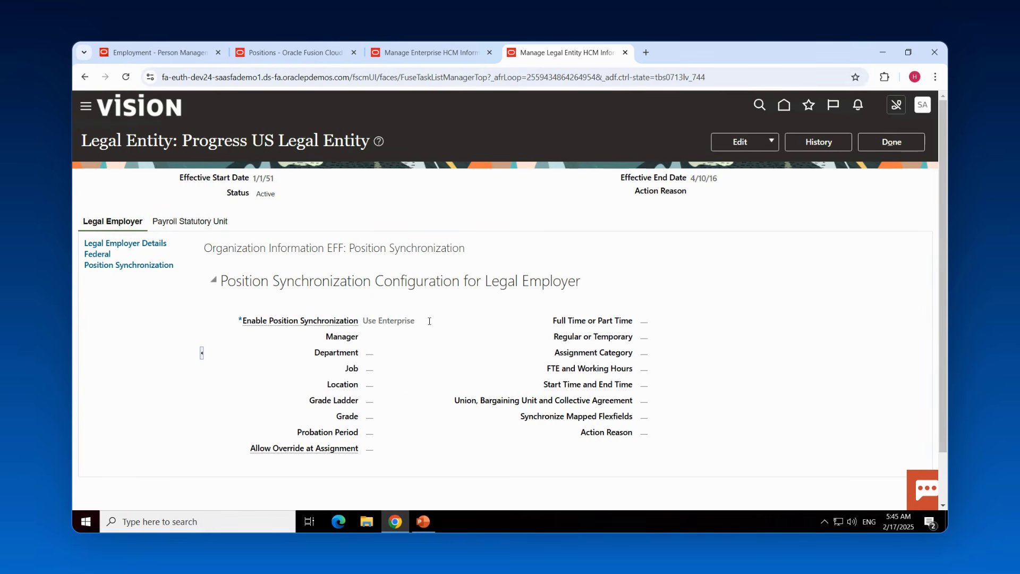
{"action": "left_click", "coordinate": [444, 54]}
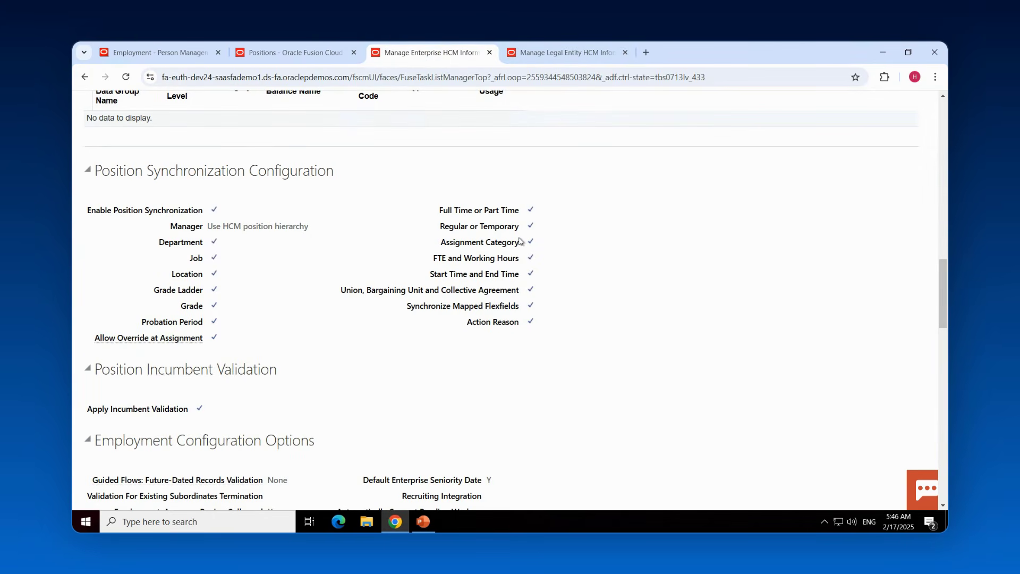
{"action": "left_click", "coordinate": [562, 63]}
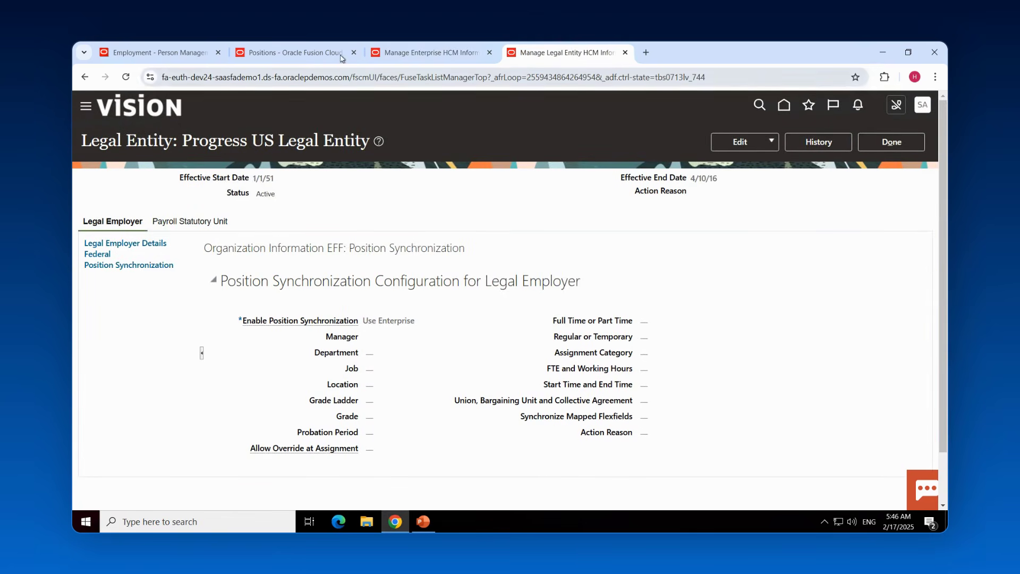
Step: Open the employee's Engineer assignment for correction to inspect its Synchronize from Position setting and inherited fields, and discard the correction
{"action": "left_click", "coordinate": [154, 52]}
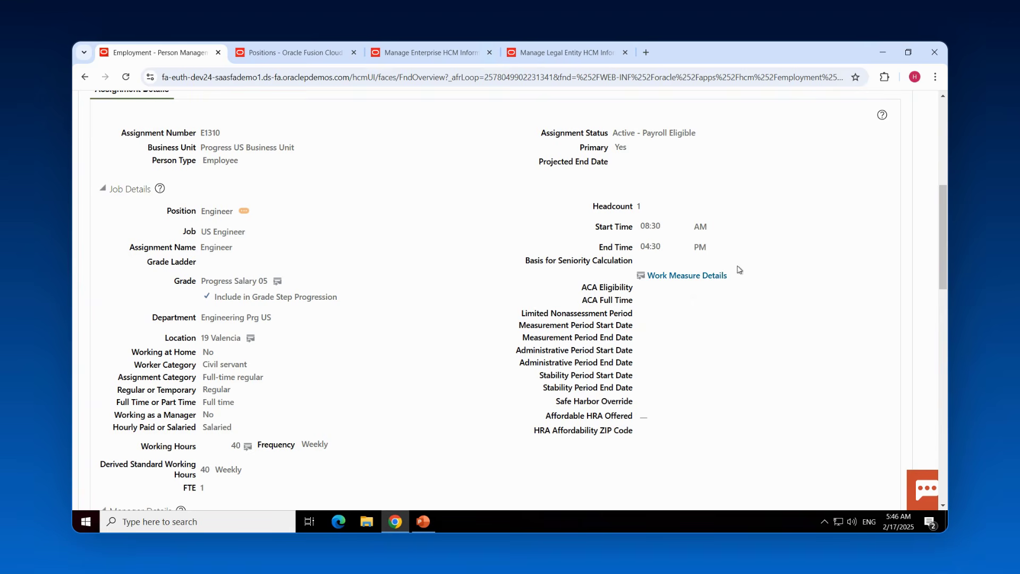
{"action": "scroll", "coordinate": [777, 263], "scroll_direction": "up", "scroll_amount": 4}
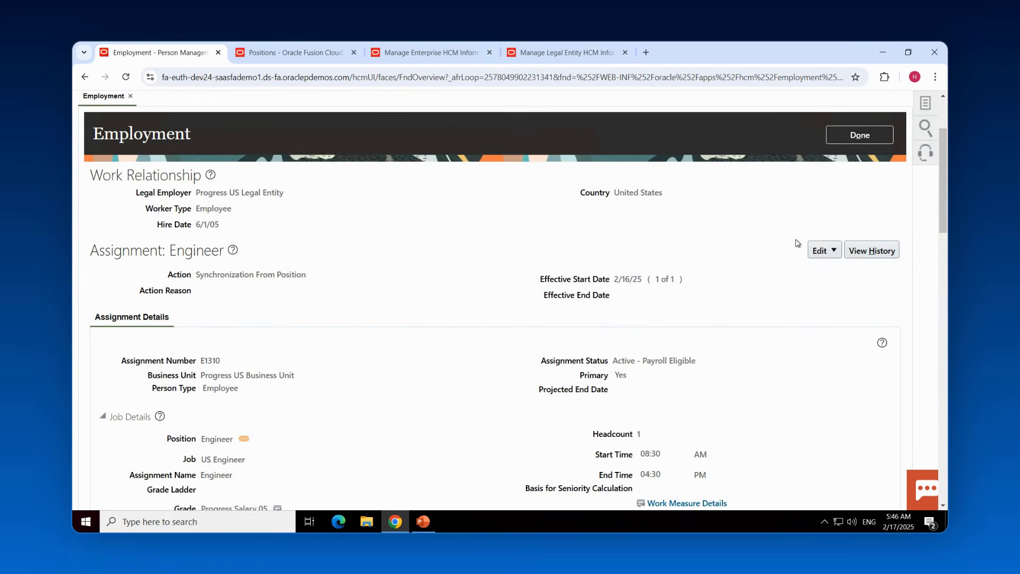
{"action": "left_click", "coordinate": [833, 255]}
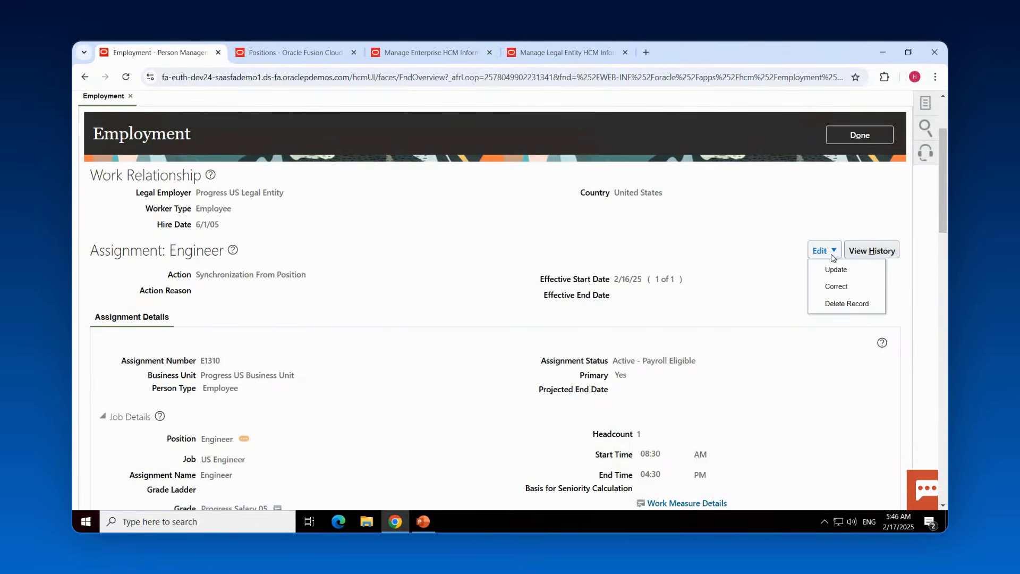
{"action": "left_click", "coordinate": [848, 287]}
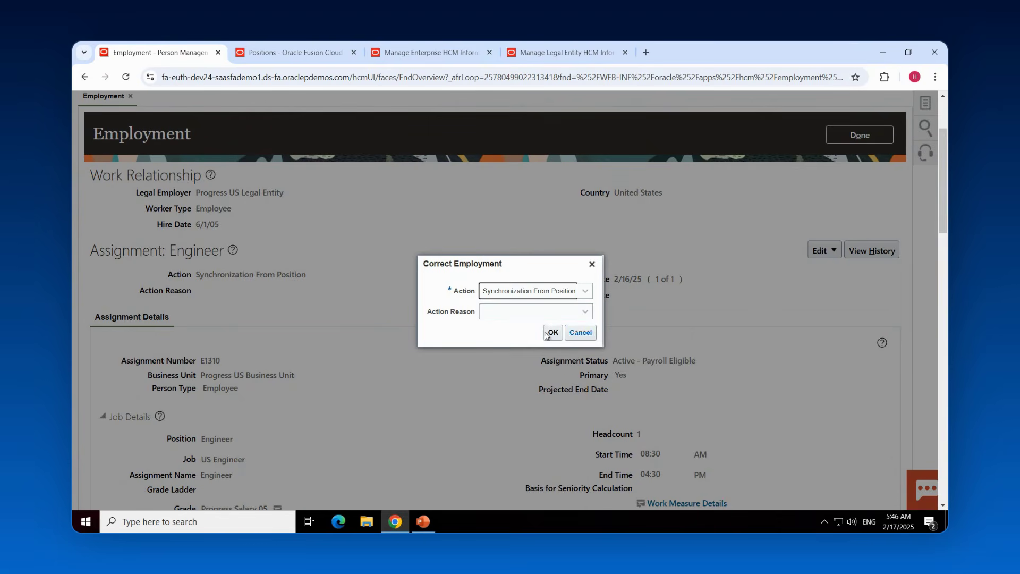
{"action": "left_click", "coordinate": [551, 332]}
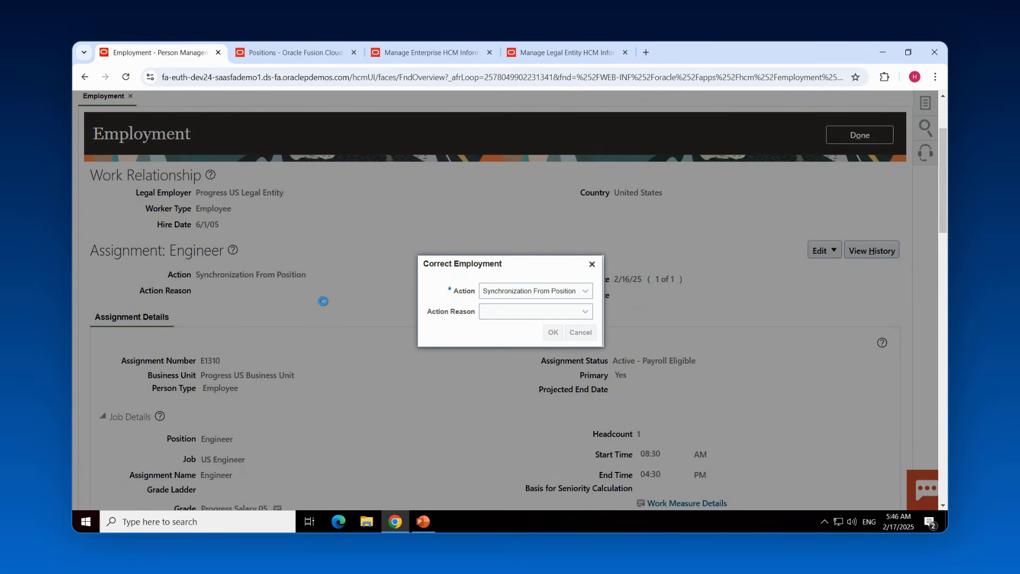
{"action": "scroll", "coordinate": [324, 303], "scroll_direction": "down", "scroll_amount": 5}
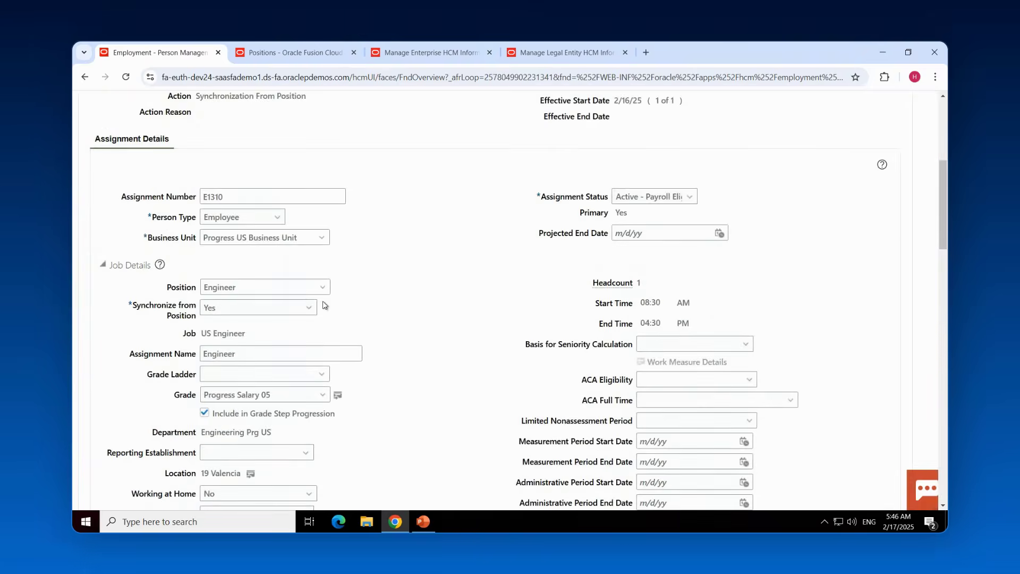
{"action": "scroll", "coordinate": [325, 305], "scroll_direction": "down", "scroll_amount": 1}
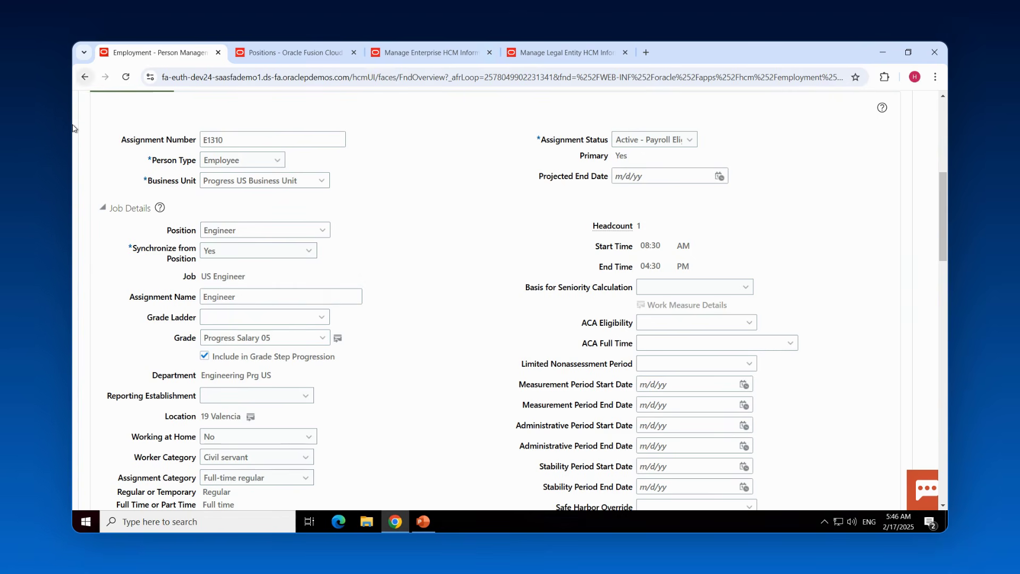
{"action": "scroll", "coordinate": [836, 176], "scroll_direction": "up", "scroll_amount": 5}
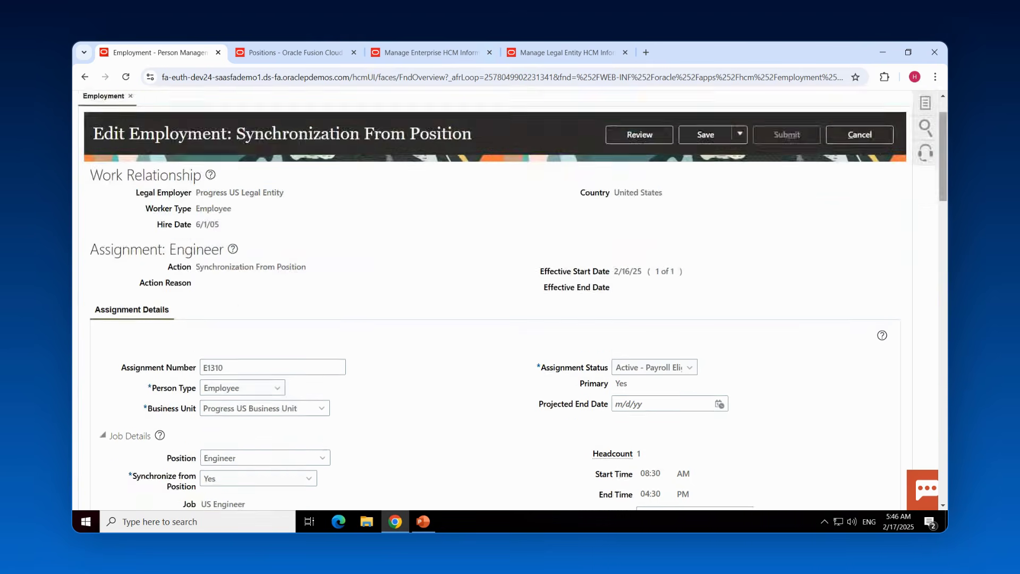
{"action": "left_click", "coordinate": [870, 198]}
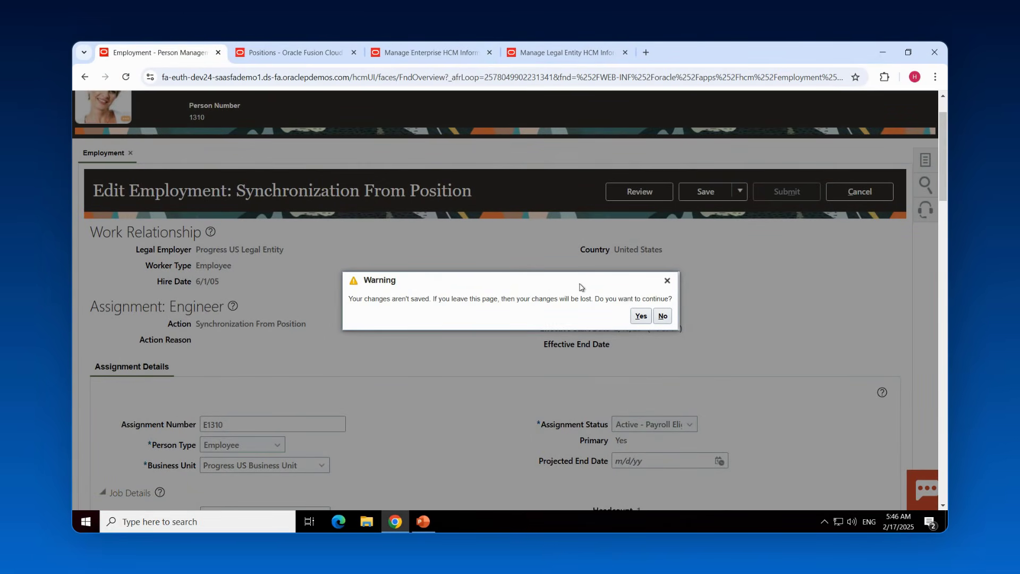
{"action": "left_click", "coordinate": [640, 316]}
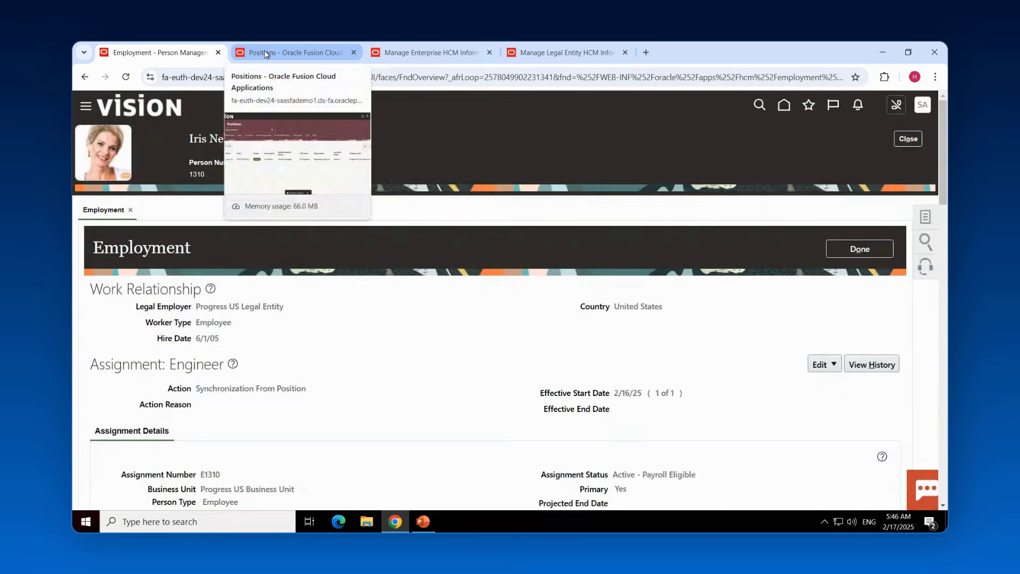
Step: Start an update of the Engineer position PRGUSPOS027 with an effective start date of 2/17/25
{"action": "left_click", "coordinate": [265, 53]}
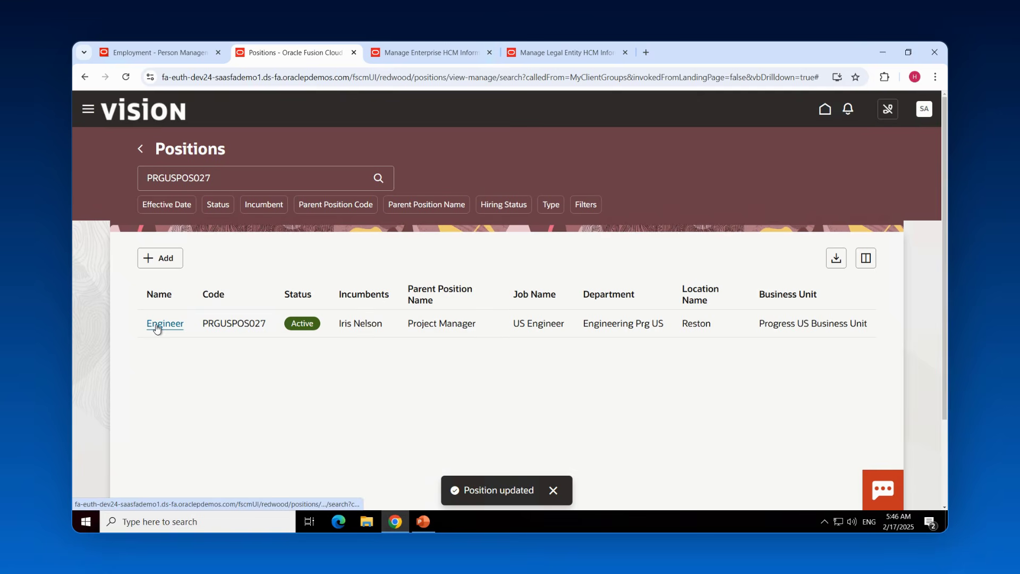
{"action": "left_click", "coordinate": [157, 326]}
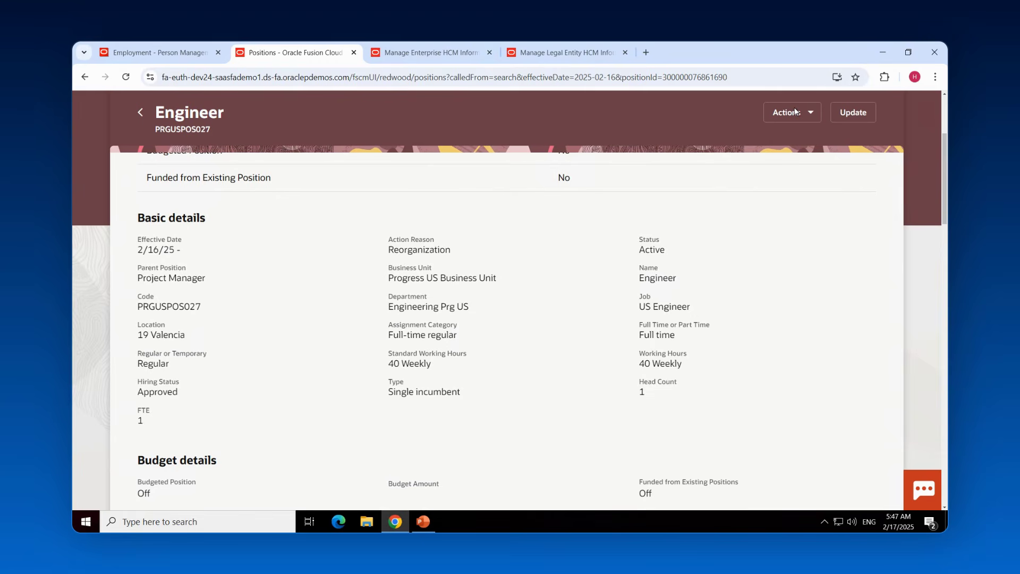
{"action": "left_click", "coordinate": [808, 114]}
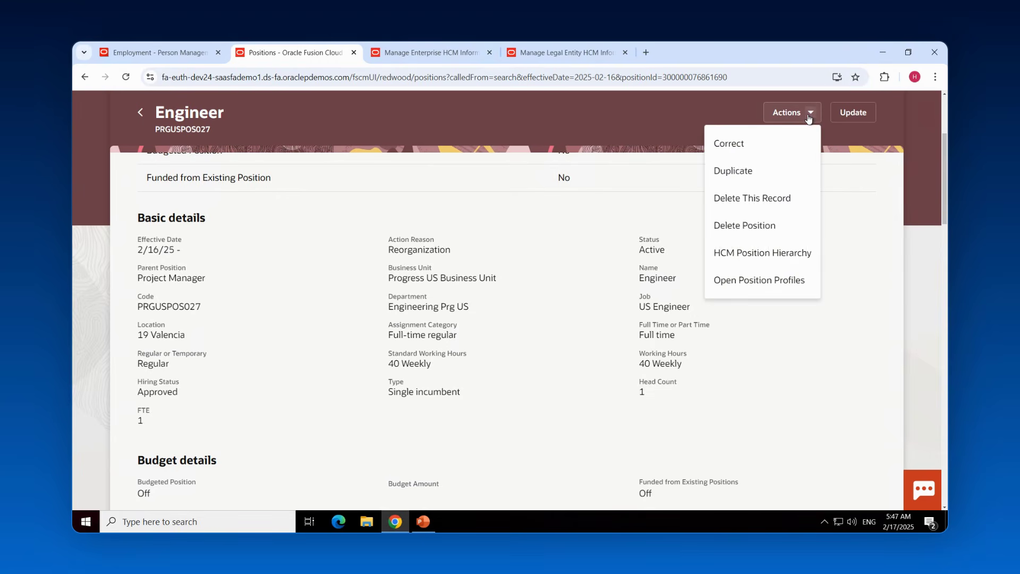
{"action": "left_click", "coordinate": [764, 144]}
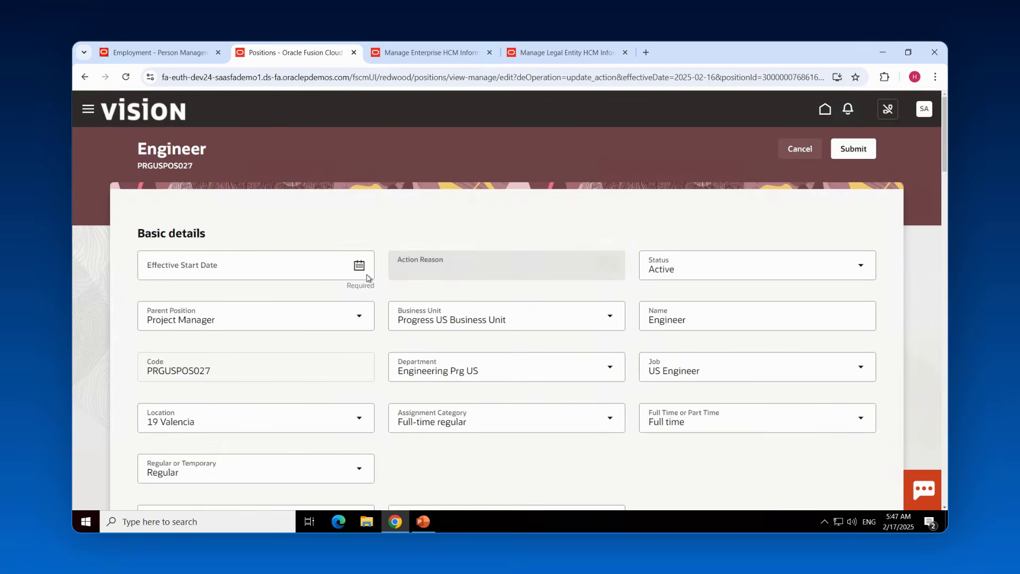
{"action": "left_click", "coordinate": [358, 266]}
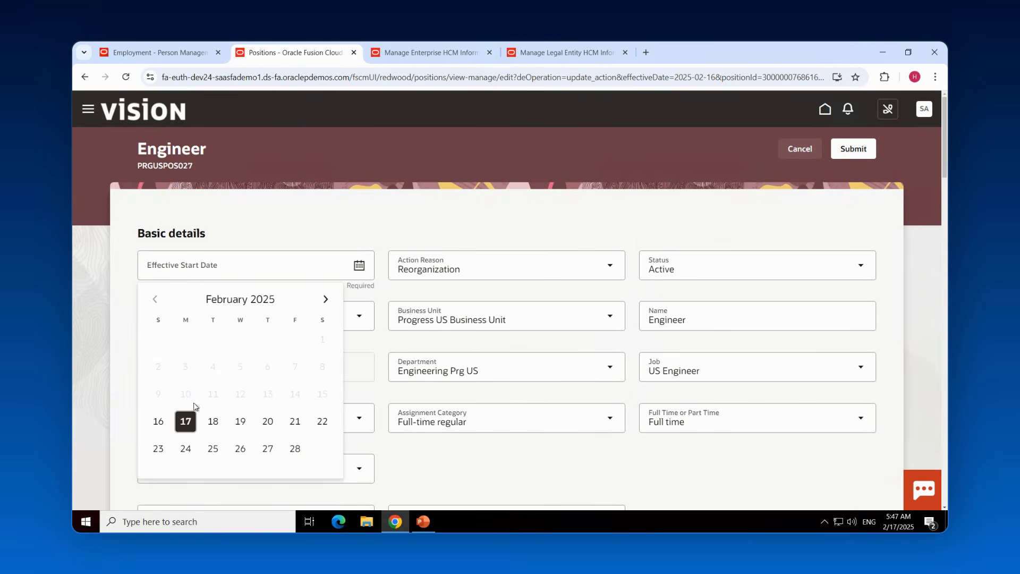
{"action": "left_click", "coordinate": [184, 422]}
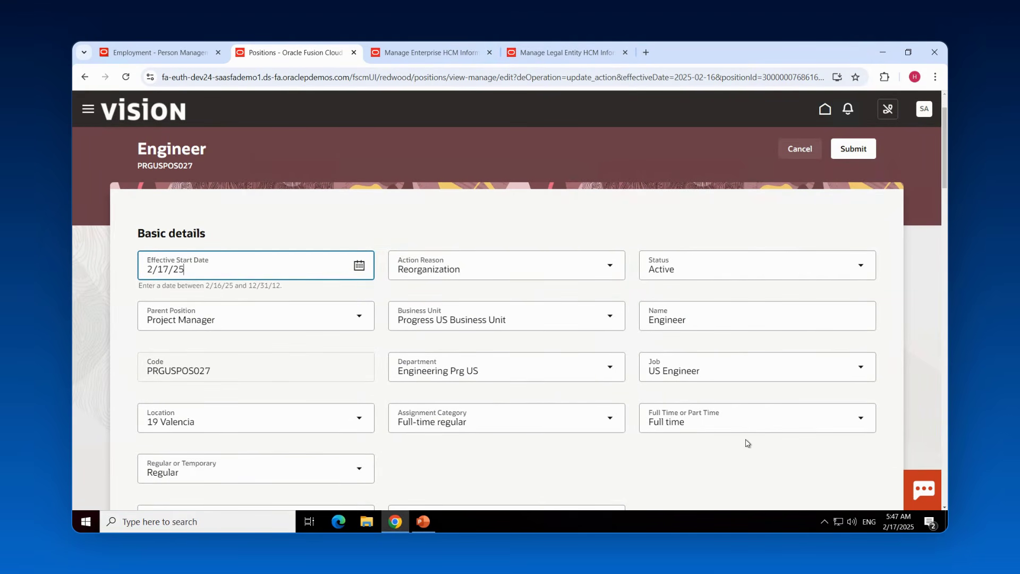
Step: Set the position's location to Reston and submit the update
{"action": "scroll", "coordinate": [748, 442], "scroll_direction": "down", "scroll_amount": 1}
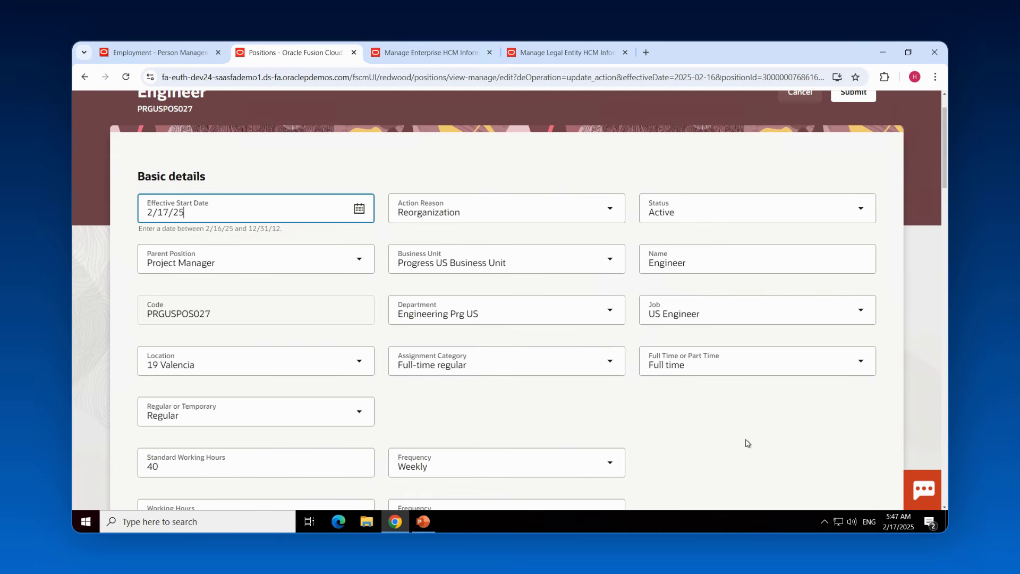
{"action": "left_click", "coordinate": [359, 365]}
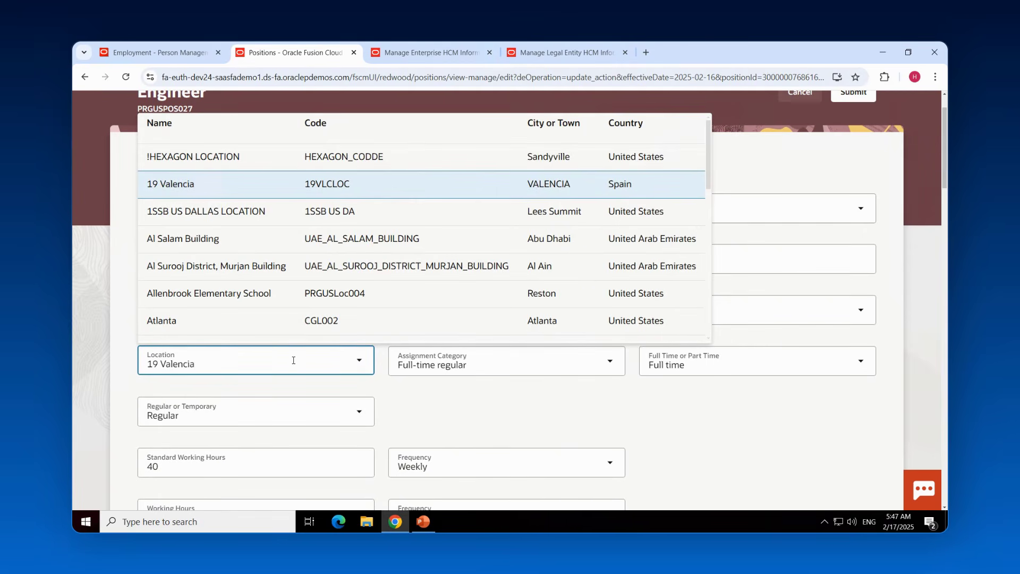
{"action": "triple_click", "coordinate": [293, 360]}
{"action": "type", "text": "res"}
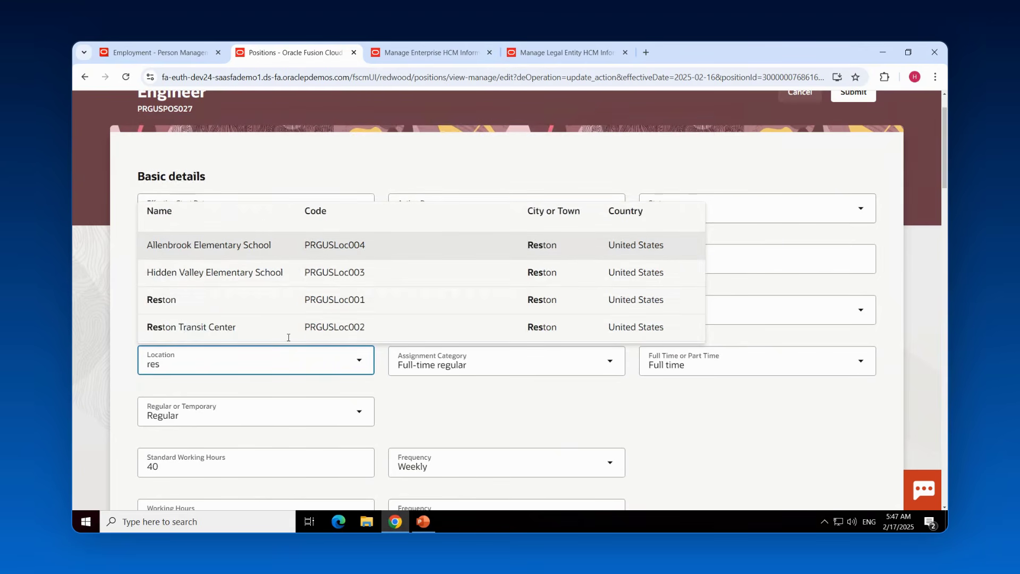
{"action": "left_click", "coordinate": [291, 300]}
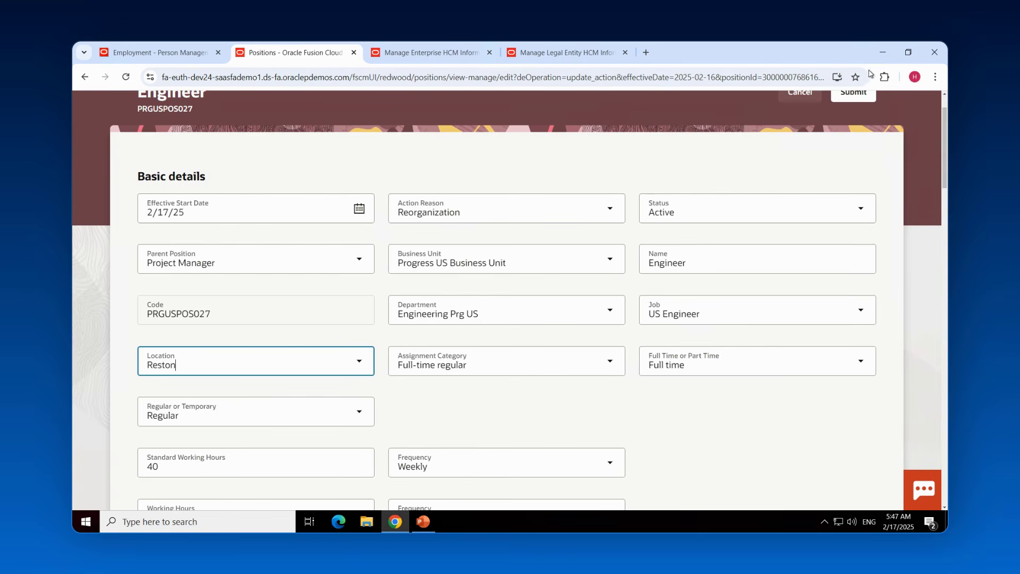
{"action": "left_click", "coordinate": [847, 100]}
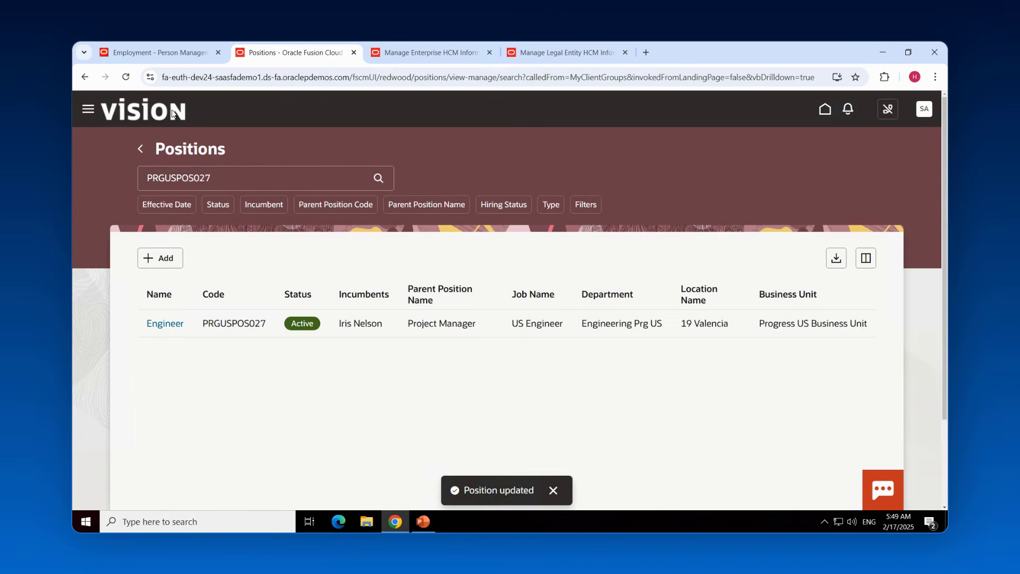
Step: Reopen the employee's employment record to check the location in the assignment, and switch to the presentation slides
{"action": "left_click", "coordinate": [164, 56]}
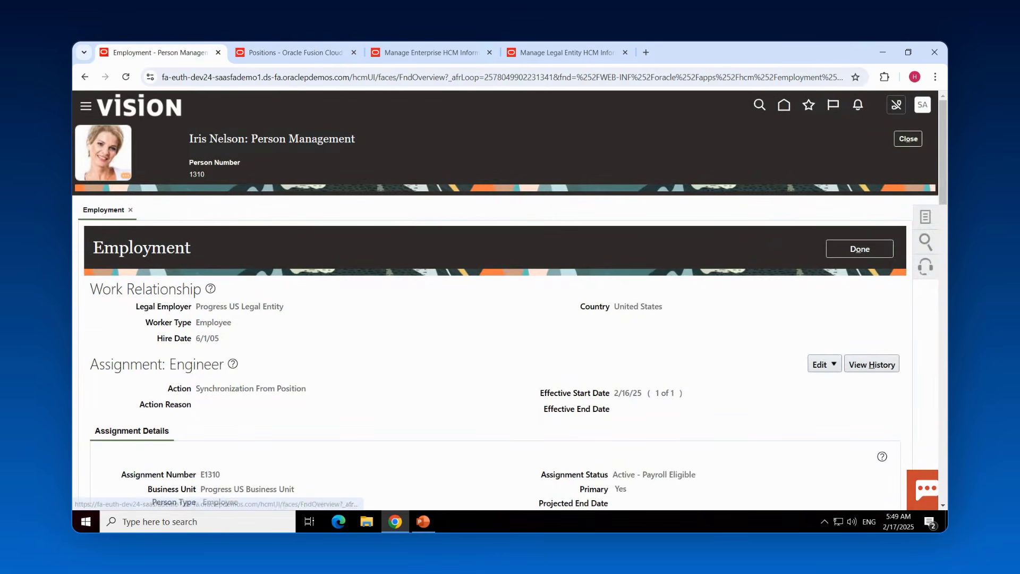
{"action": "left_click", "coordinate": [908, 139]}
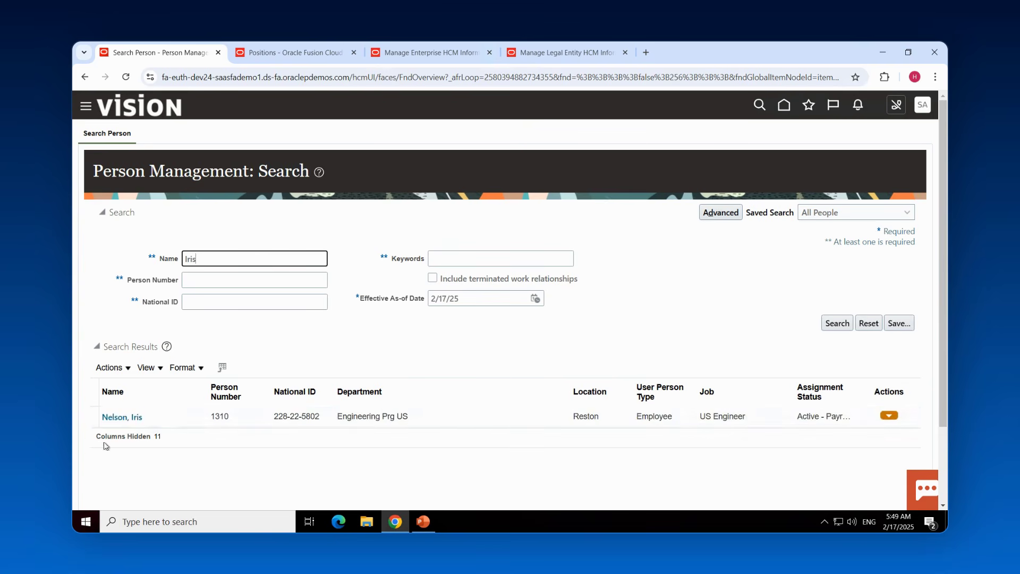
{"action": "left_click", "coordinate": [118, 417]}
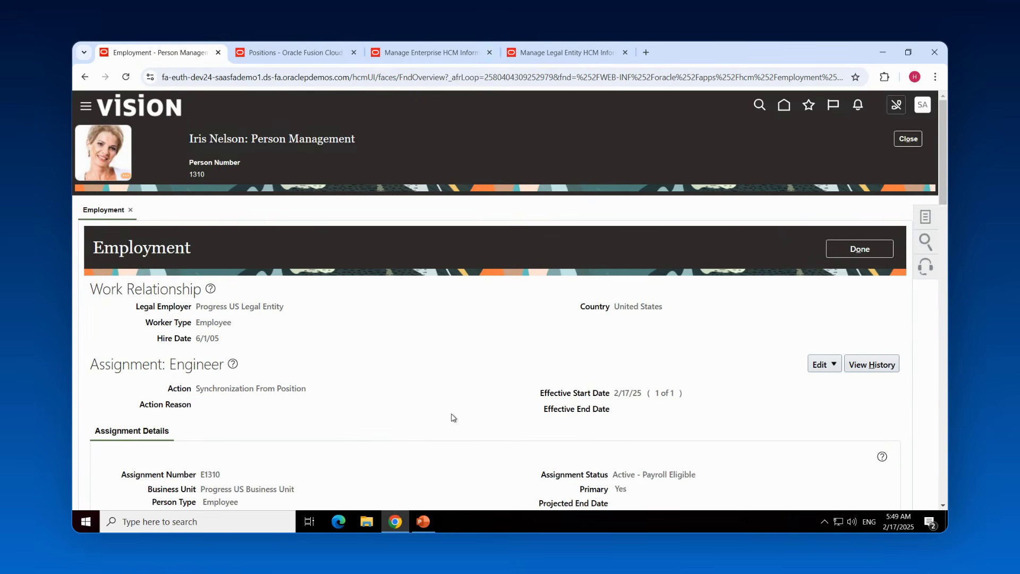
{"action": "scroll", "coordinate": [451, 415], "scroll_direction": "down", "scroll_amount": 3}
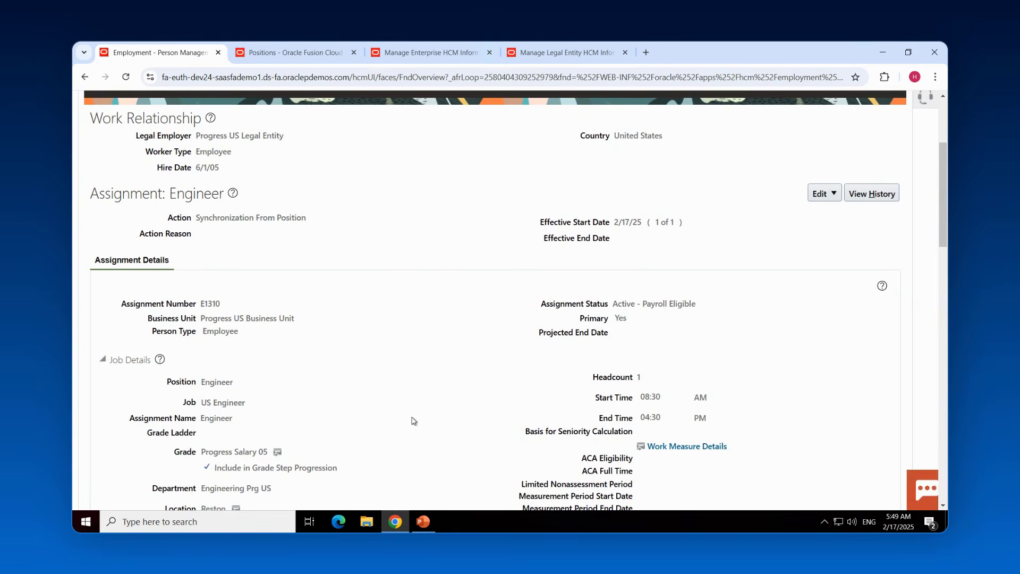
{"action": "scroll", "coordinate": [411, 419], "scroll_direction": "down", "scroll_amount": 1}
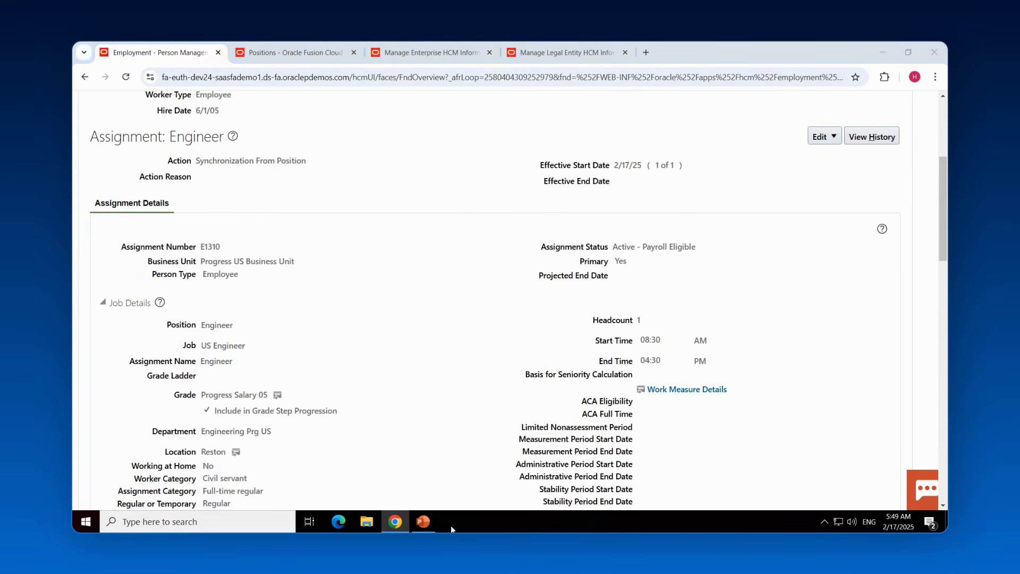
{"action": "key", "text": "alt+Tab"}
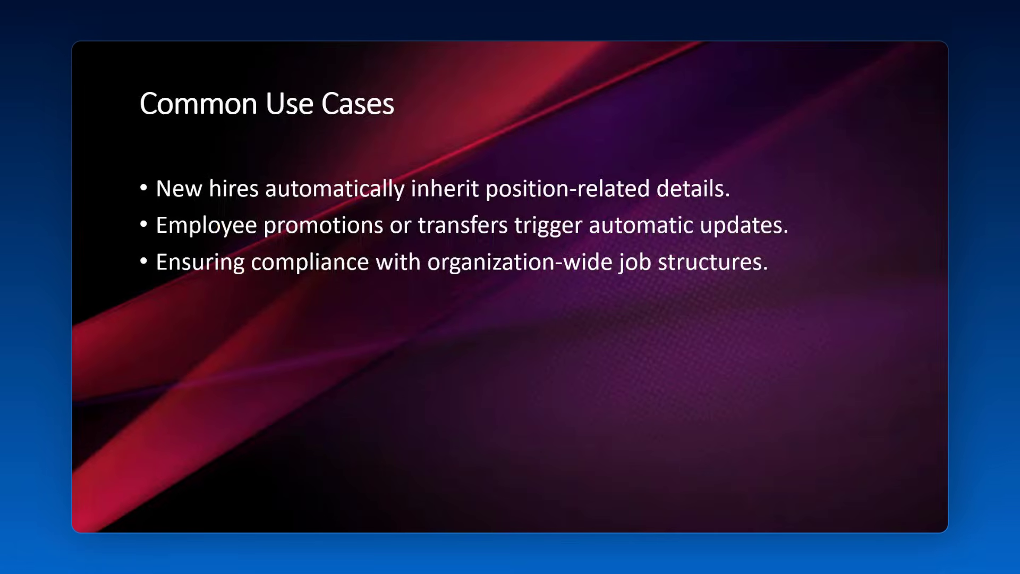